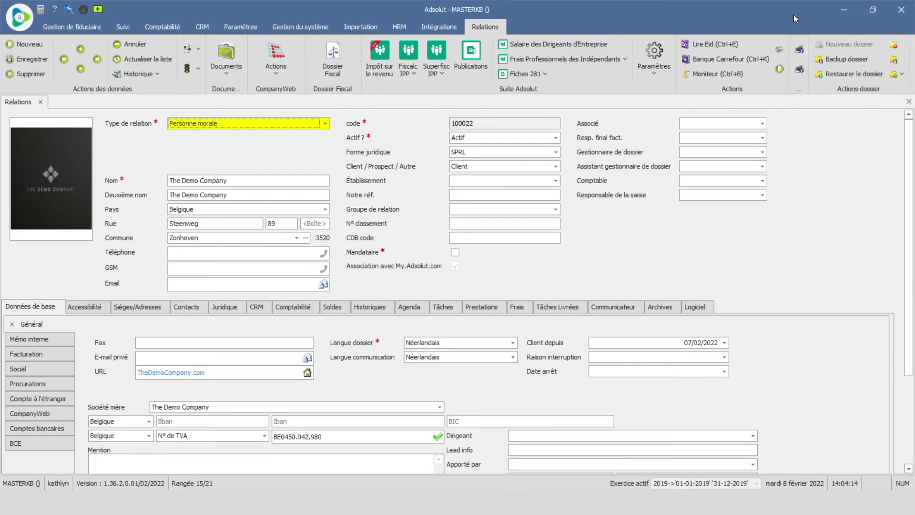
Open the tax file of The Demo Company and examine its 2021 account balances across assets, liabilities and results.
click(337, 47)
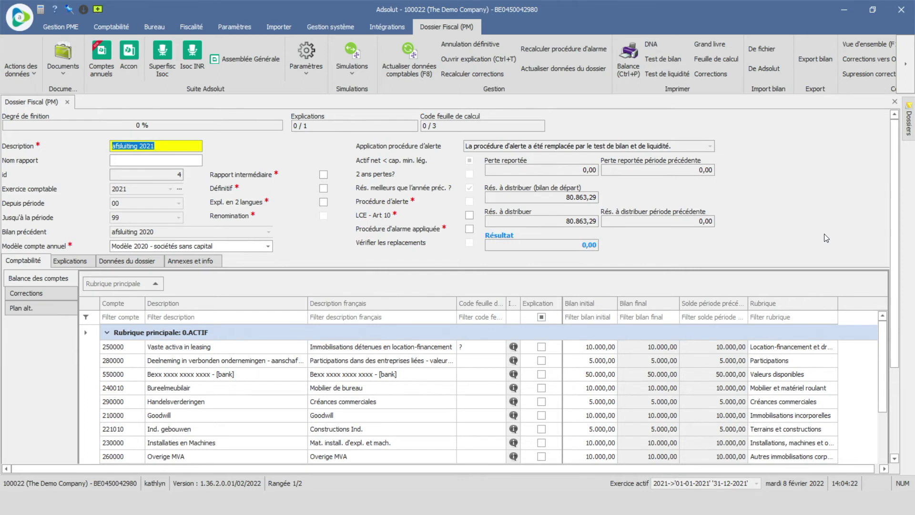
scroll(638, 407, down, 6)
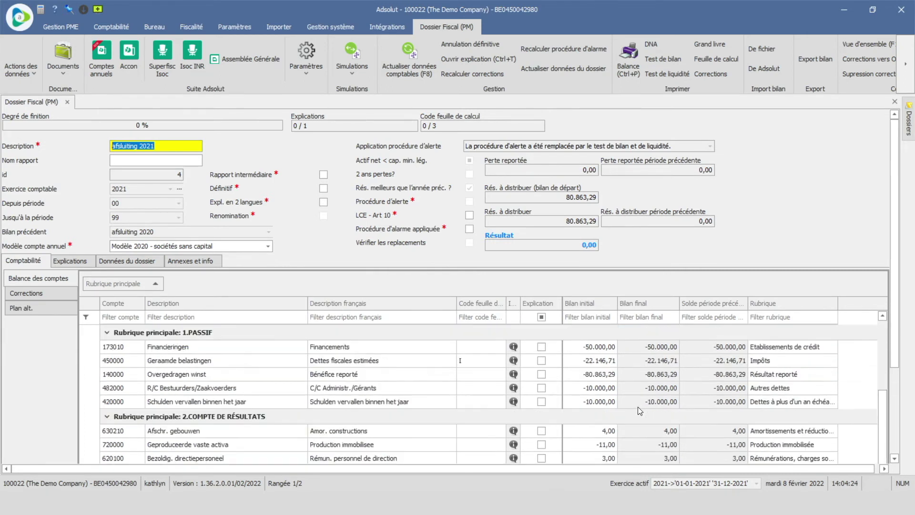
scroll(641, 406, up, 8)
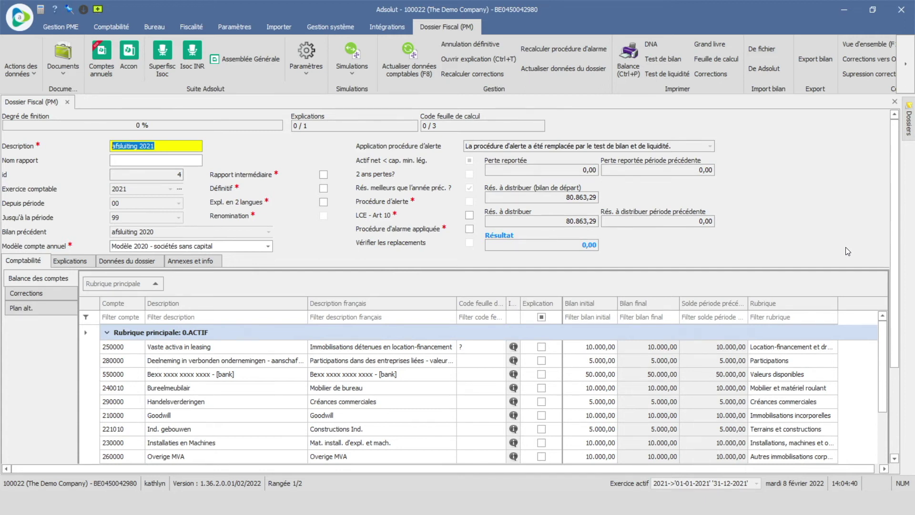
click(95, 59)
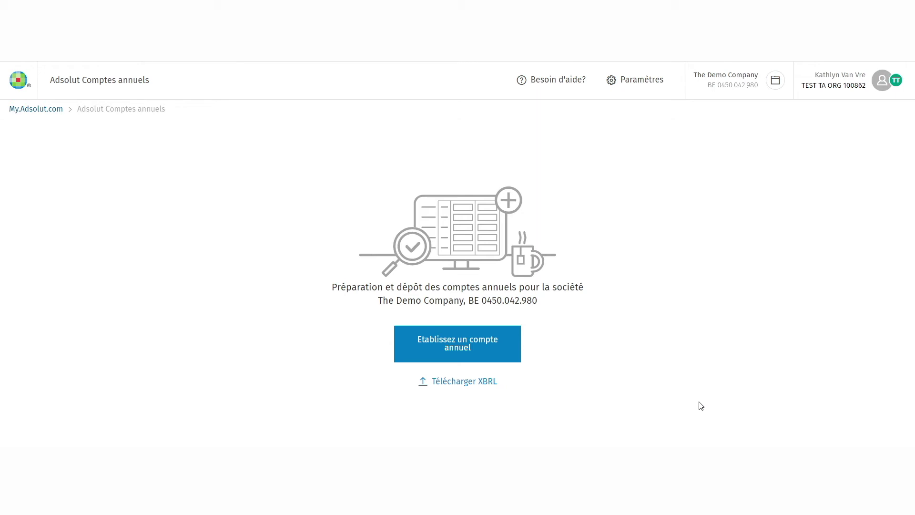
click(458, 353)
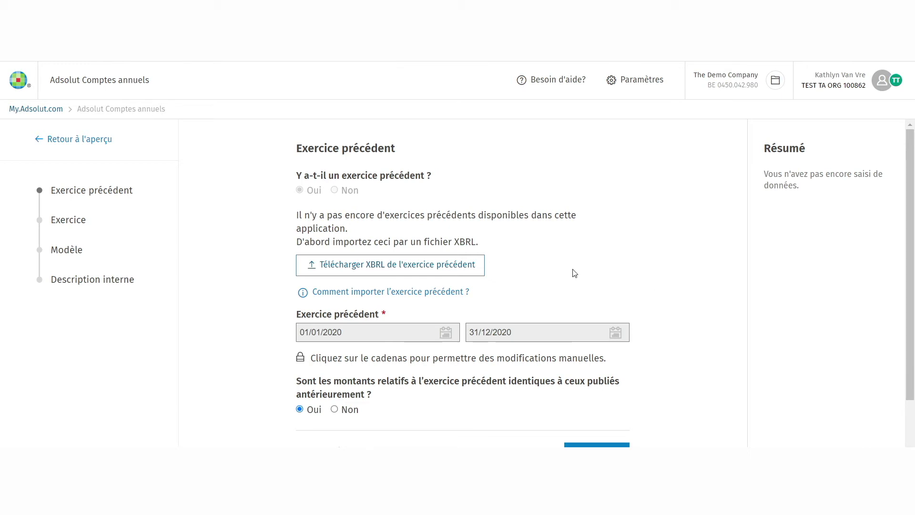
click(434, 268)
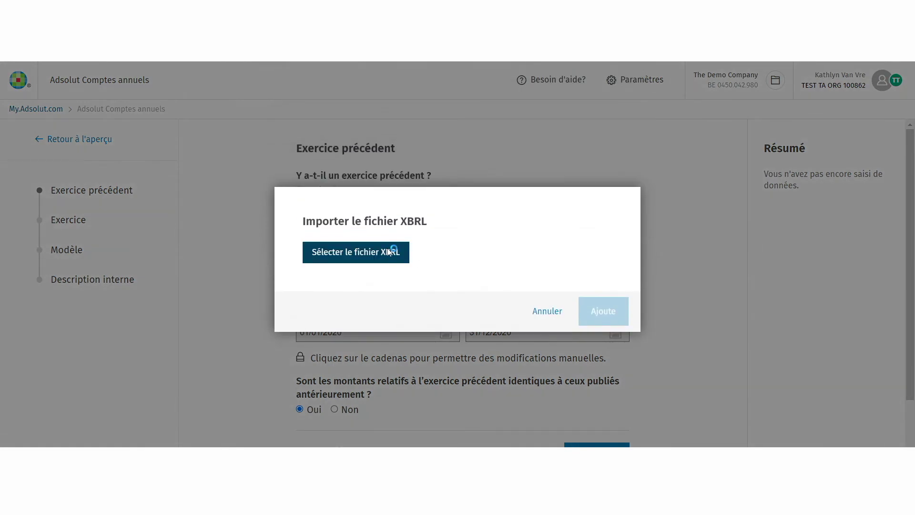
click(389, 251)
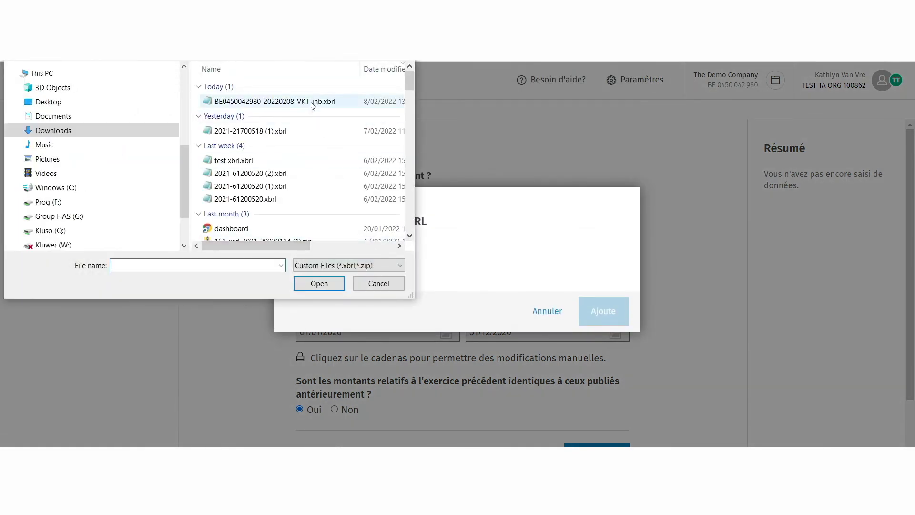
click(310, 131)
click(323, 283)
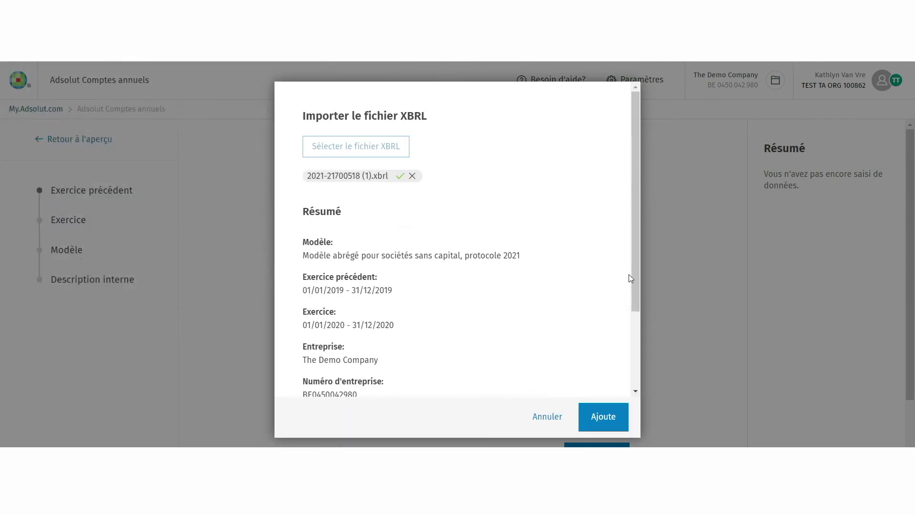
drag(636, 269, 618, 360)
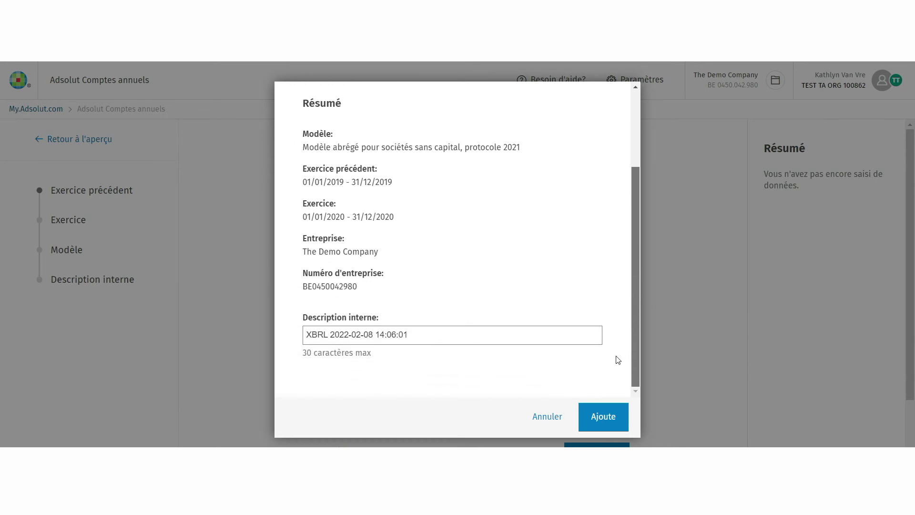
click(602, 417)
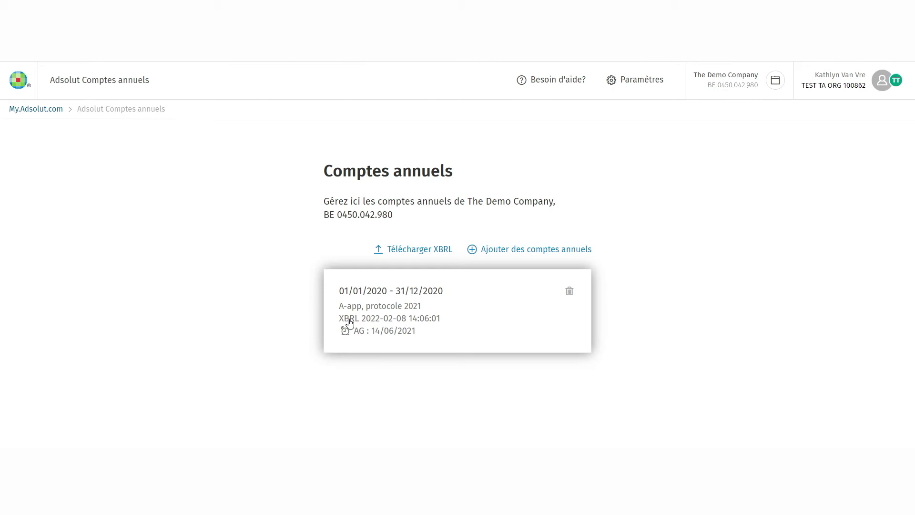
Create the annual accounts for financial year 01/01/2021 - 31/12/2021 with the model A-app, protocole 2021.
click(504, 249)
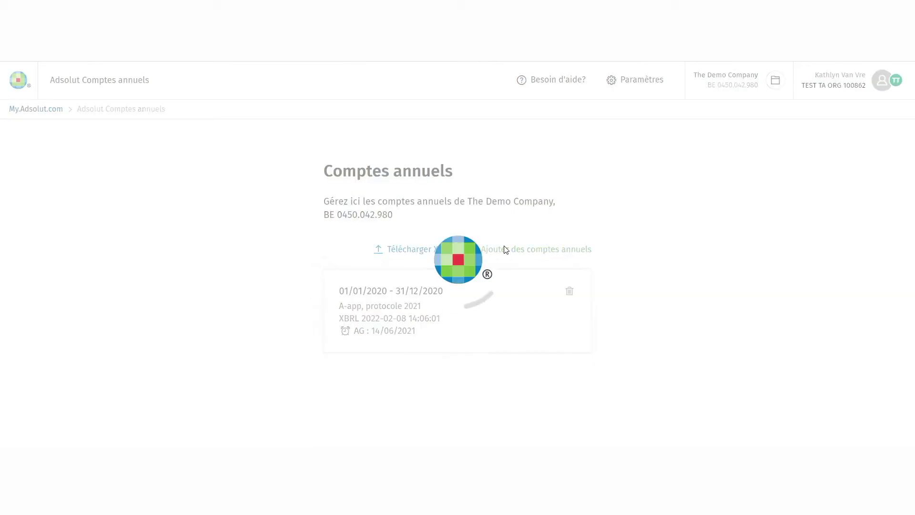
click(576, 403)
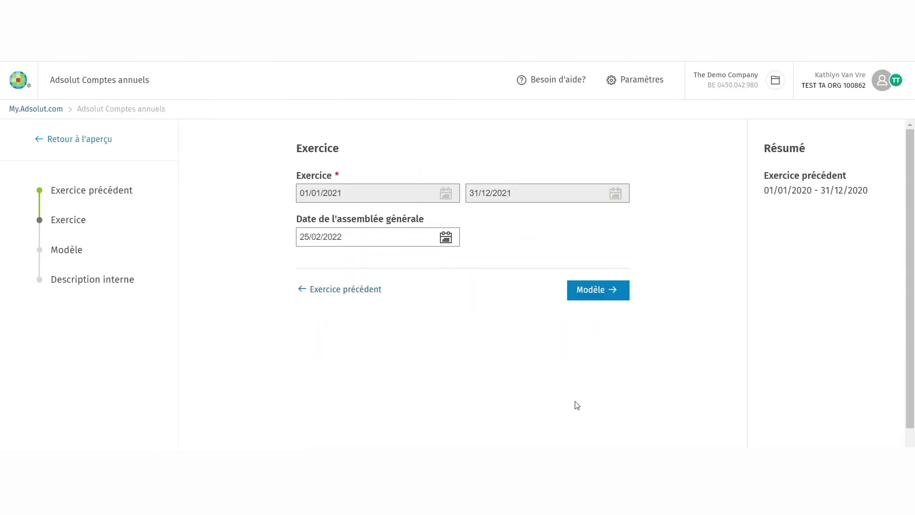
click(584, 291)
click(516, 237)
click(565, 387)
click(547, 280)
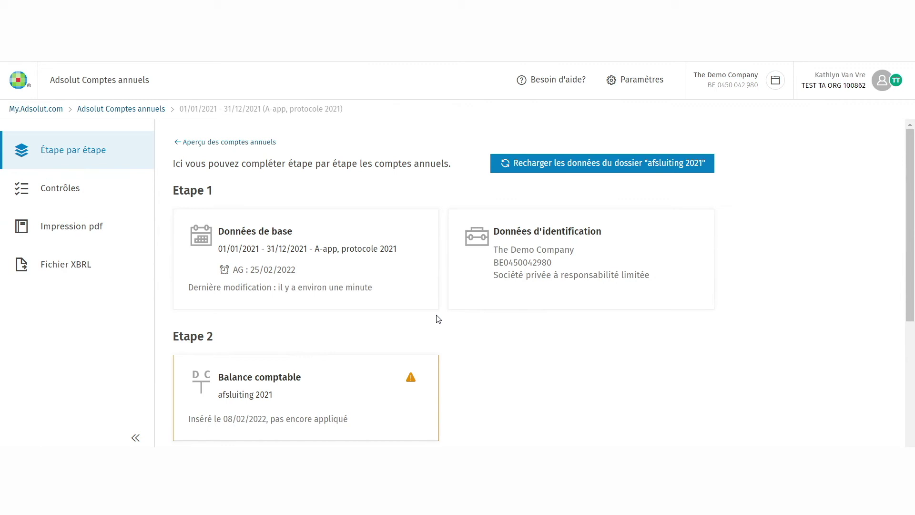
Review the "afsluiting 2021" accounting balance down to its totals and apply it to the annual accounts.
click(366, 388)
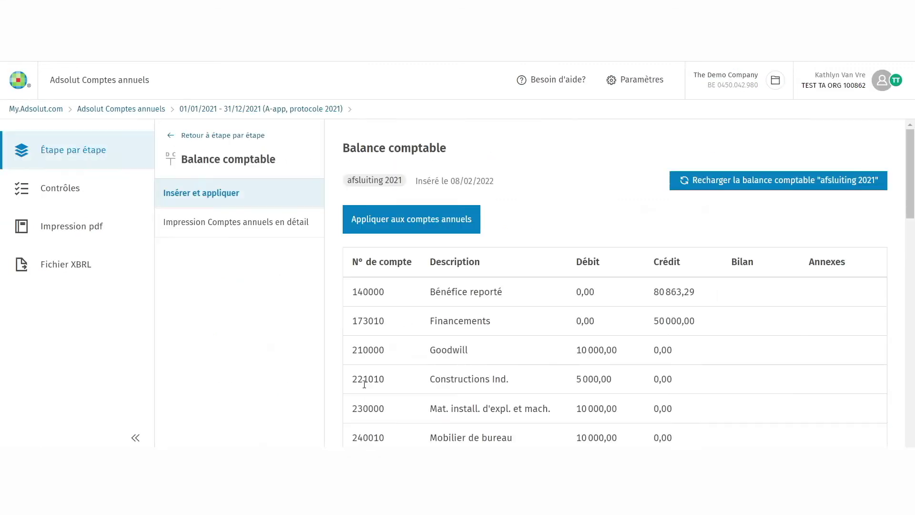
scroll(715, 403, down, 8)
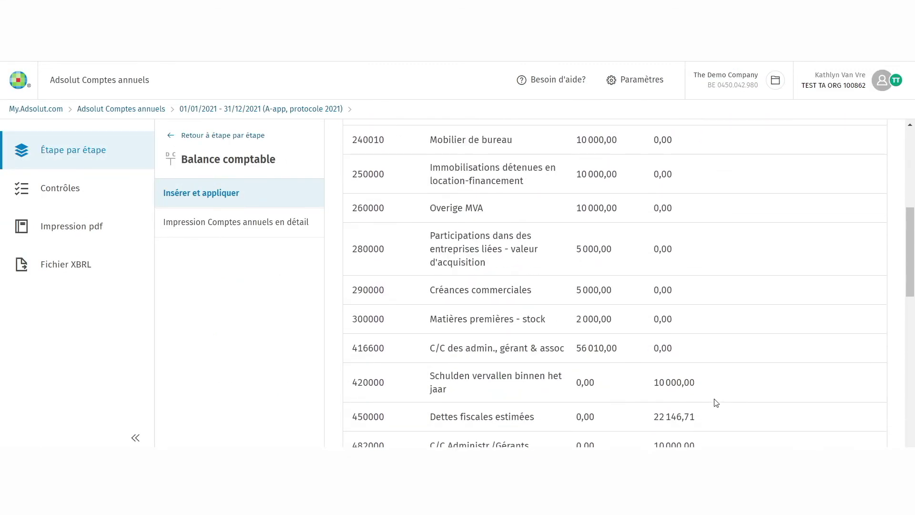
scroll(716, 403, down, 15)
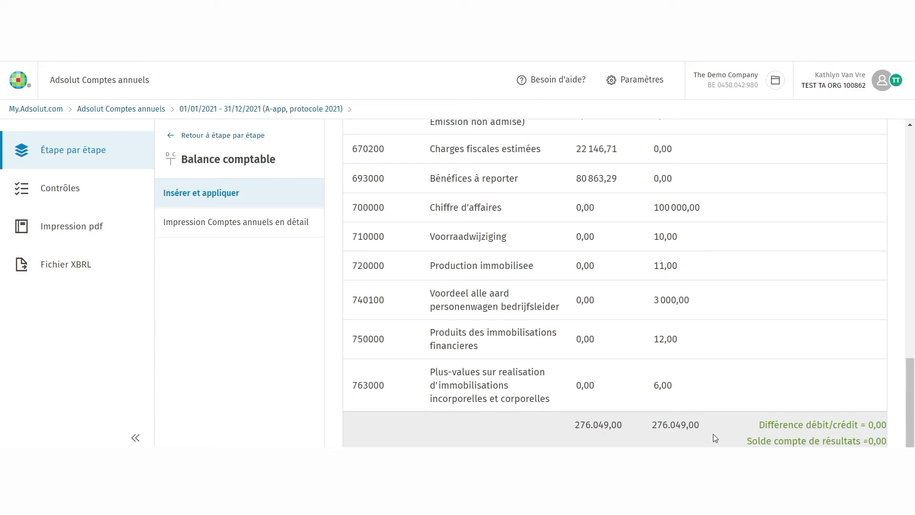
scroll(714, 438, up, 20)
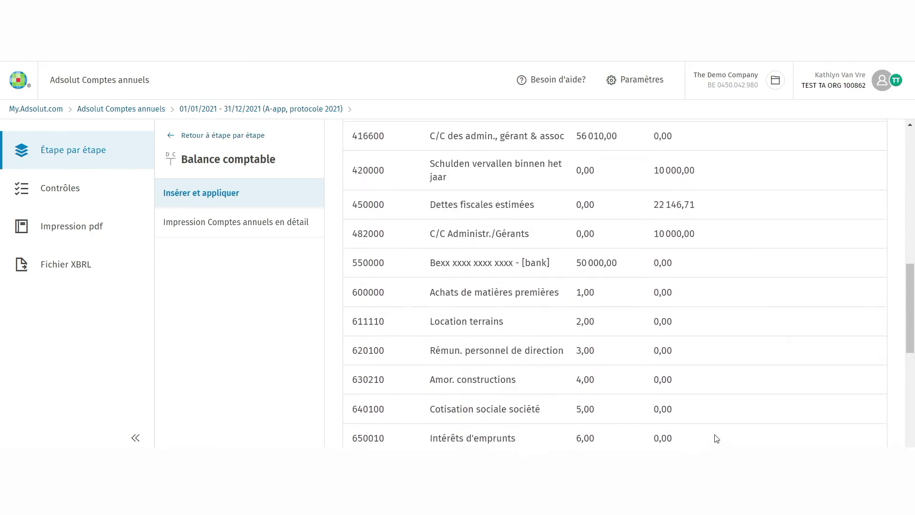
scroll(716, 437, up, 3)
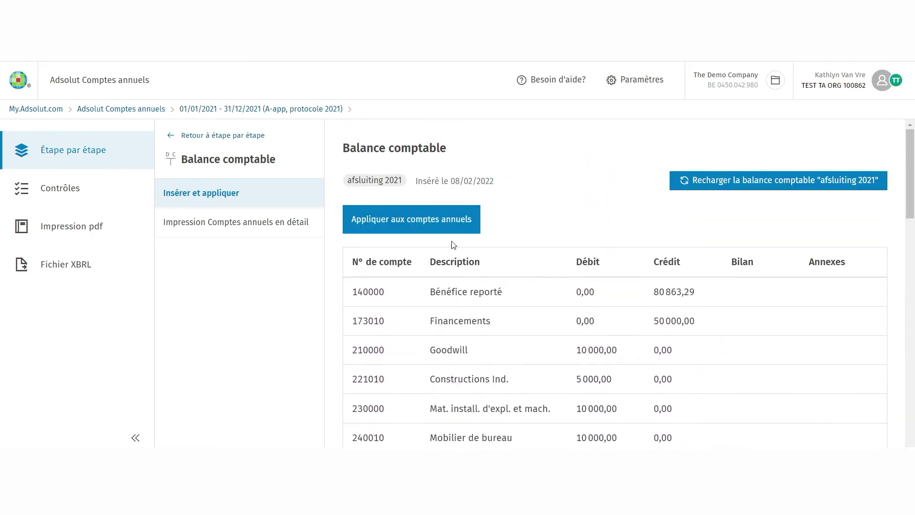
click(438, 224)
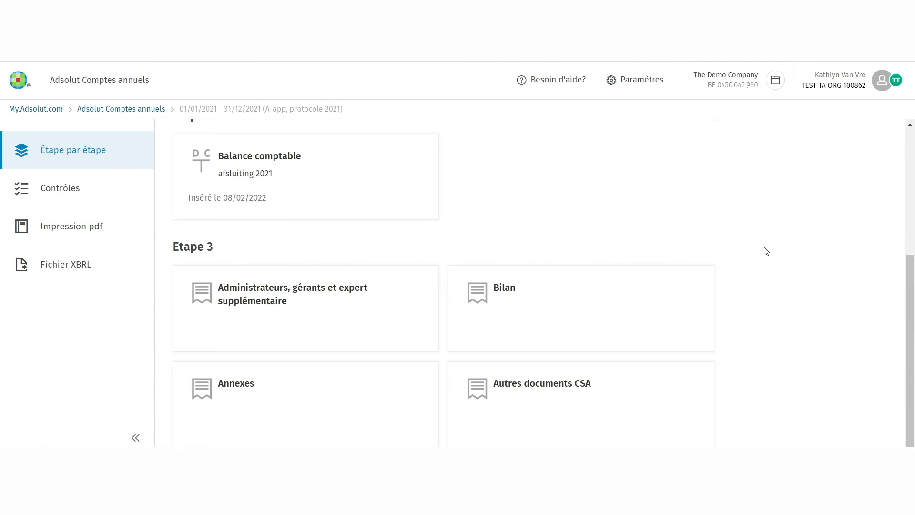
Open the assets section of the balance sheet, and unlock and relock the previous-year amounts.
click(659, 304)
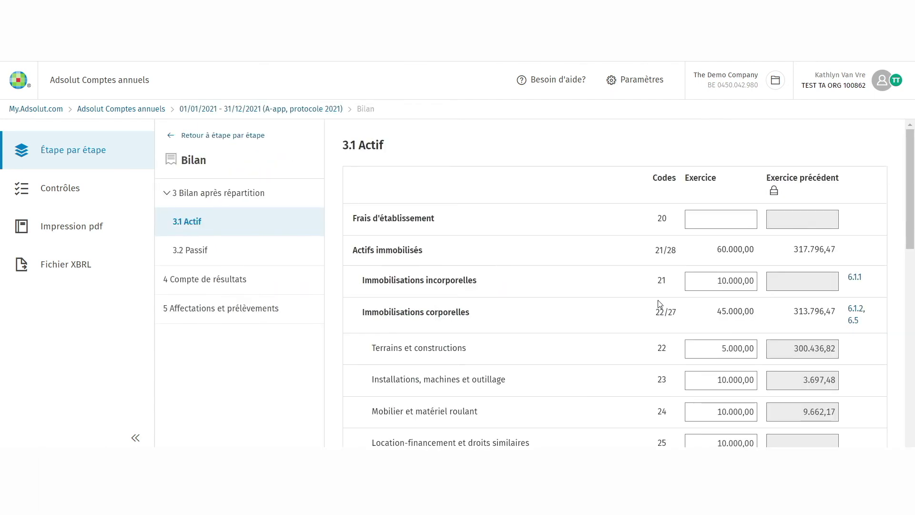
click(774, 193)
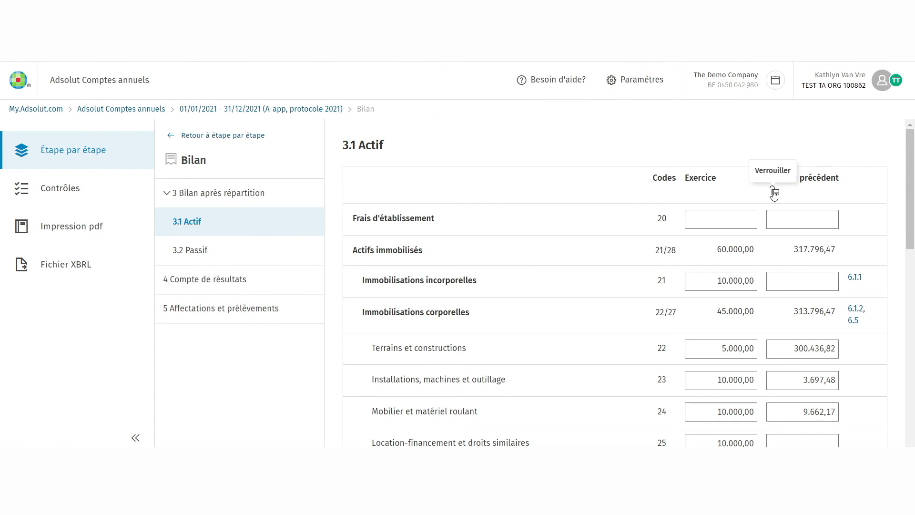
click(773, 193)
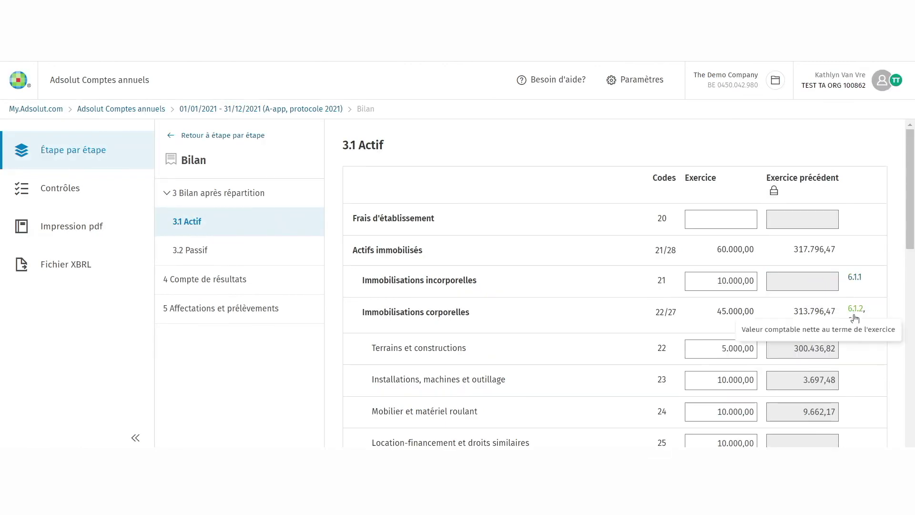
Follow the 6.1.3 reference from Immobilisations financières to its annex and return to section 3.1 Actif through the 3.1 reference.
scroll(855, 319, down, 5)
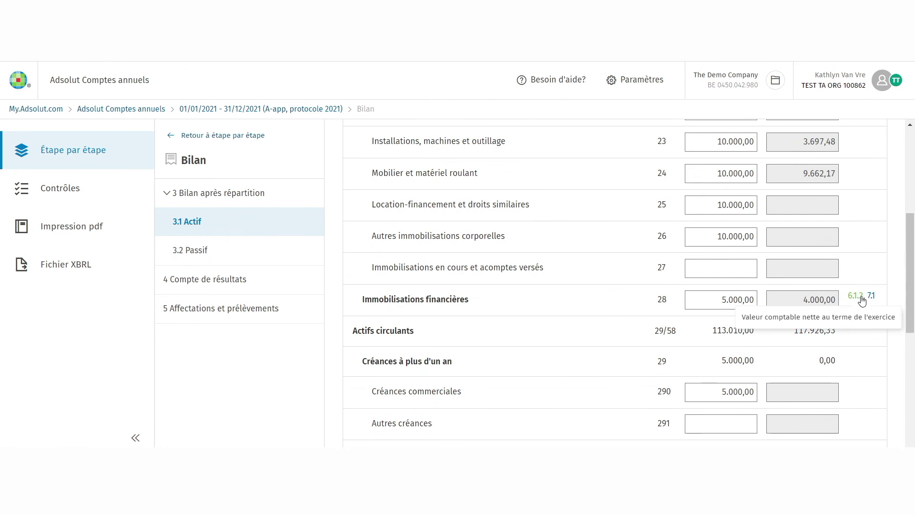
click(863, 297)
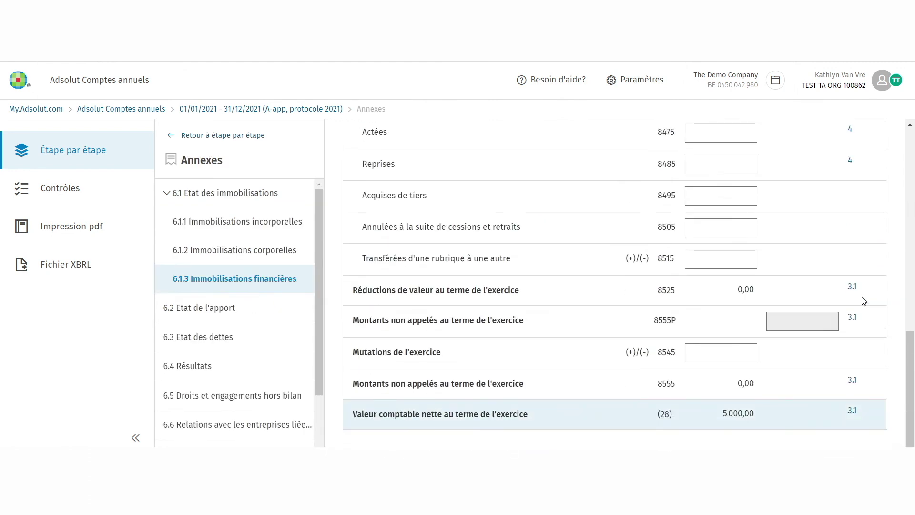
click(855, 415)
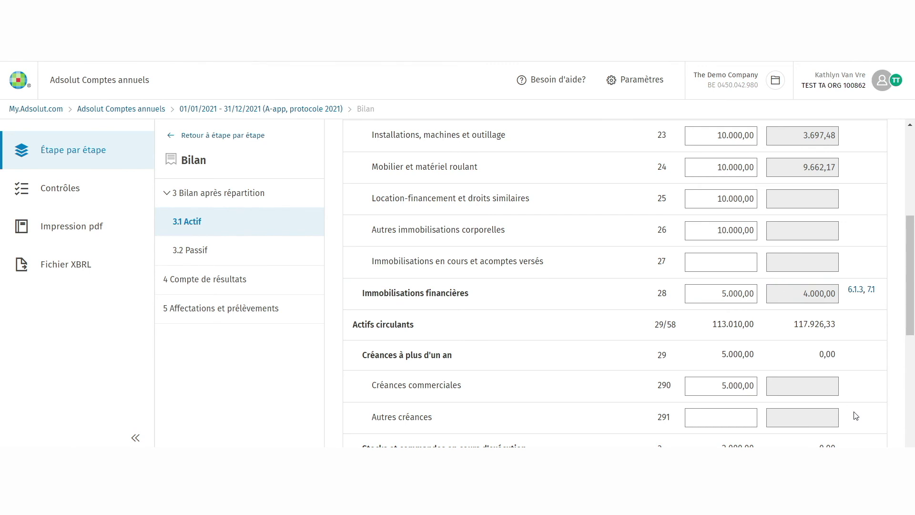
scroll(668, 372, up, 1)
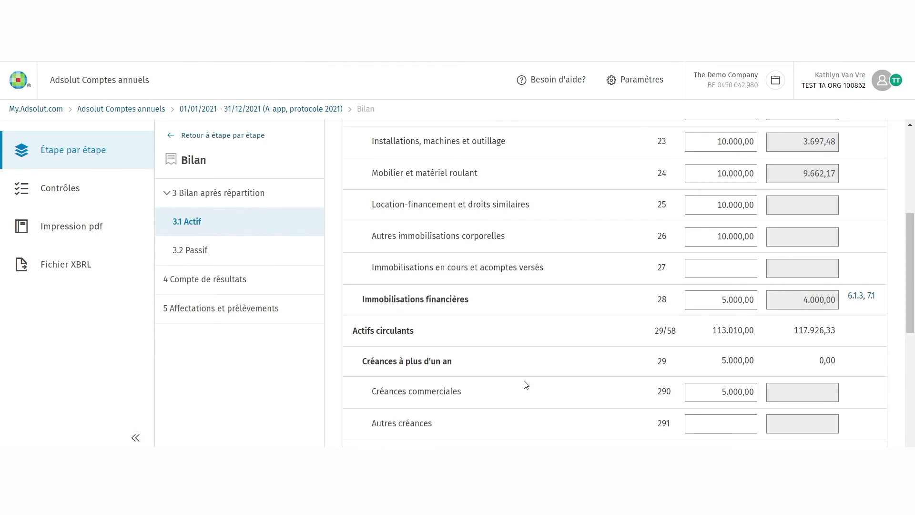
scroll(526, 383, down, 5)
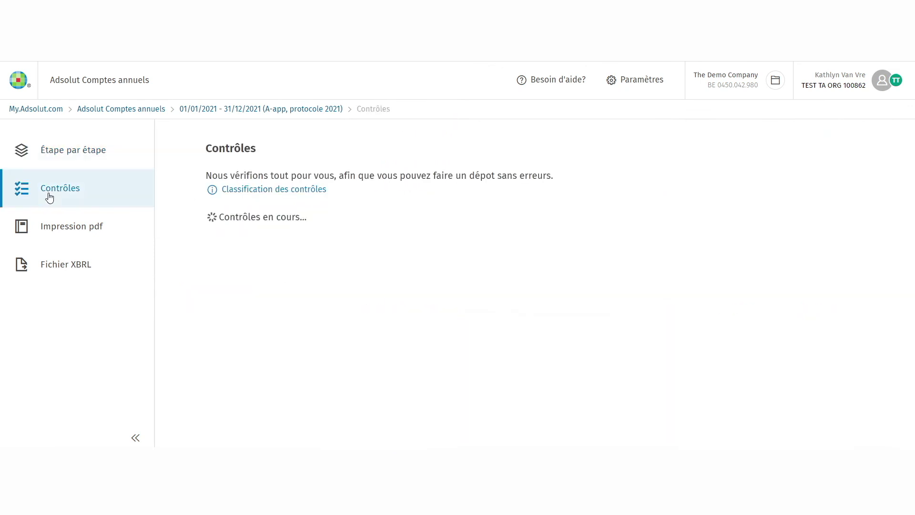
Run the checks on the annual accounts and examine the errors, tips and warnings in every category.
click(50, 197)
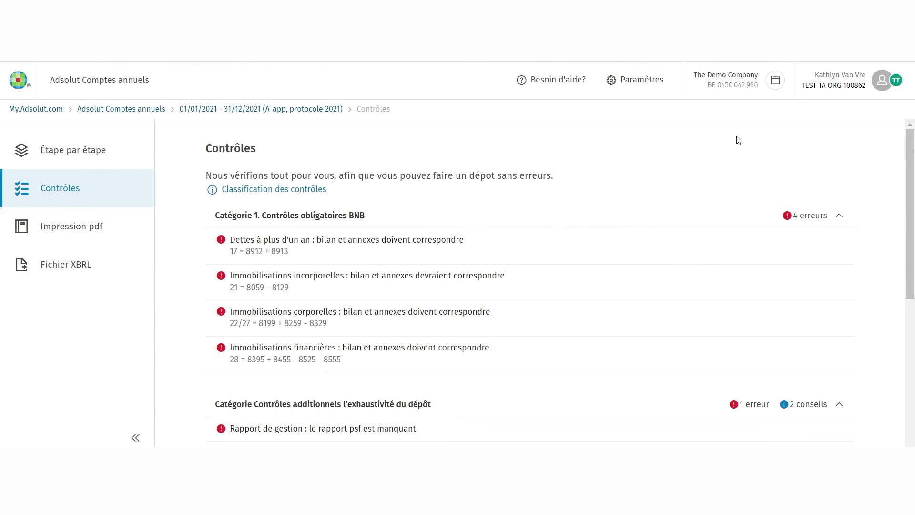
scroll(739, 140, down, 5)
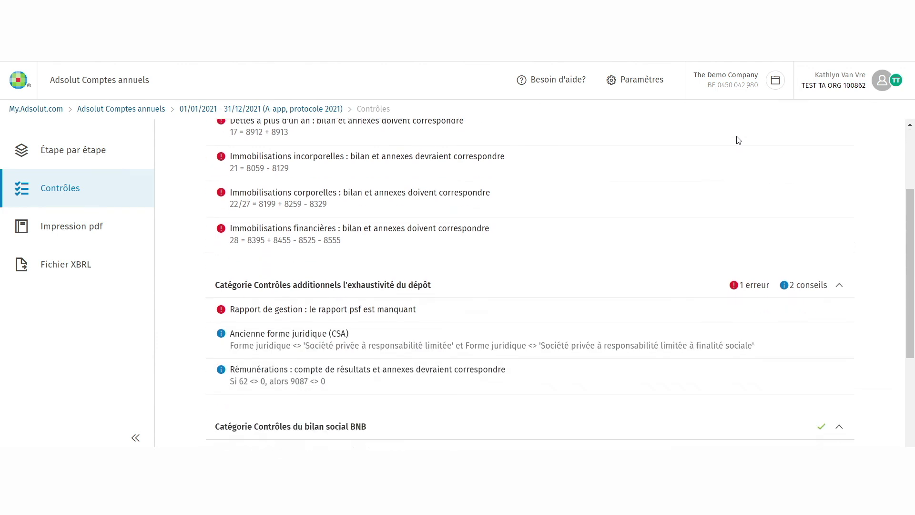
scroll(738, 140, down, 1)
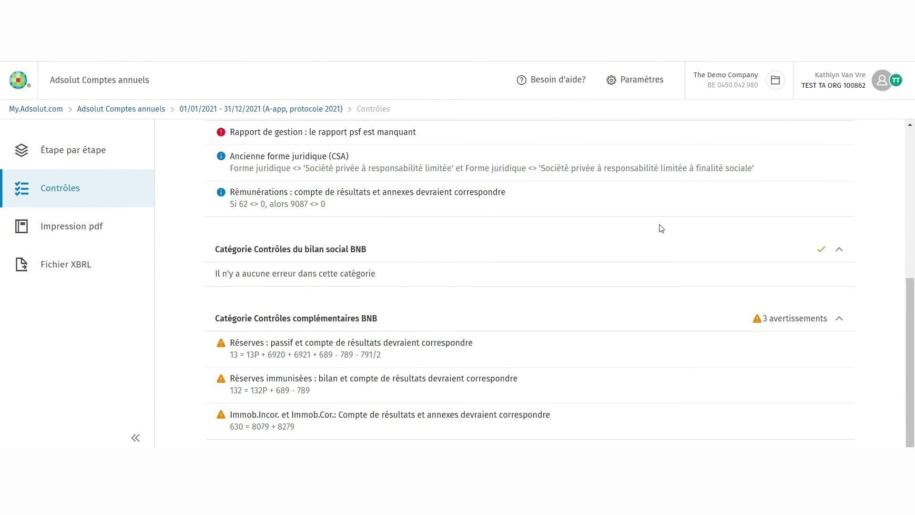
Resolve the missing management report error by inserting Rapport de gestion.pdf in section 10 Rapport de gestion.
click(378, 138)
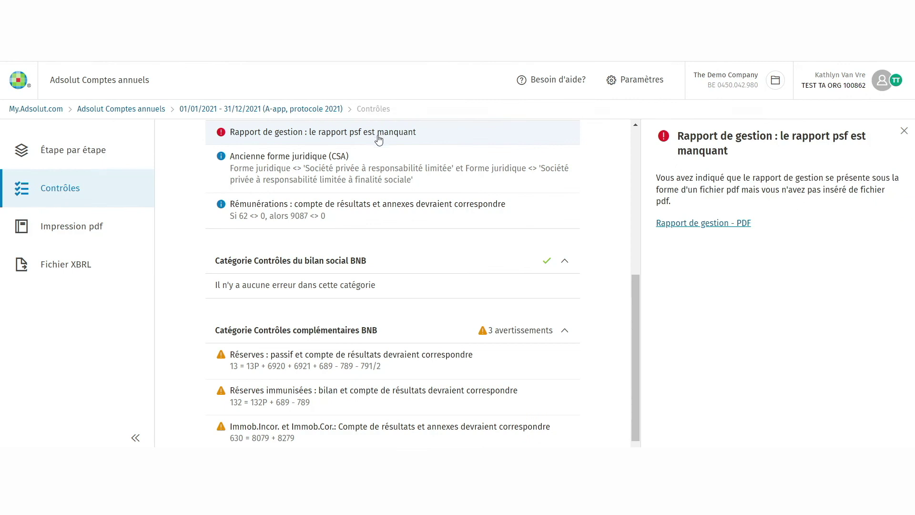
click(683, 224)
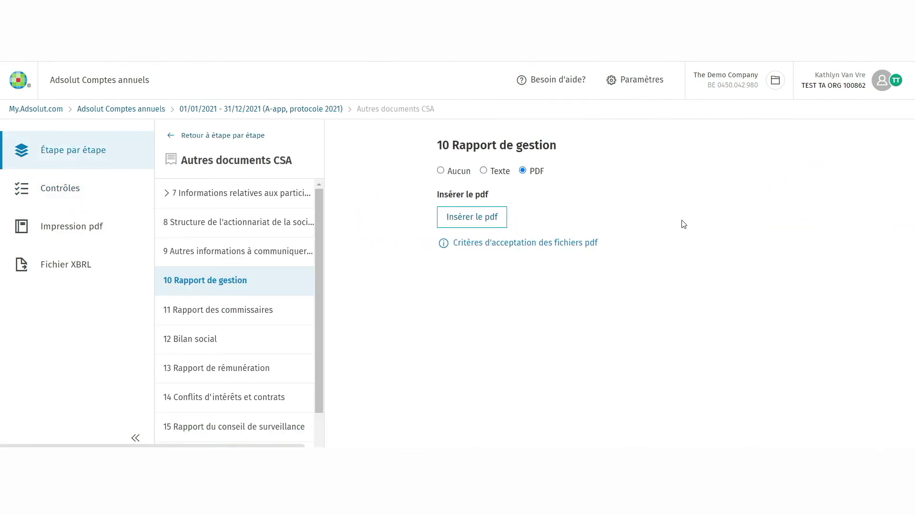
click(489, 223)
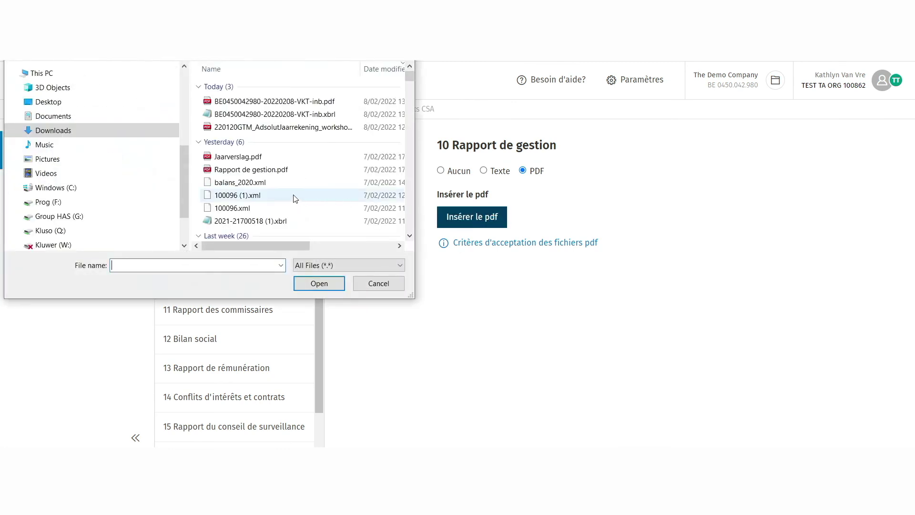
click(280, 171)
click(319, 283)
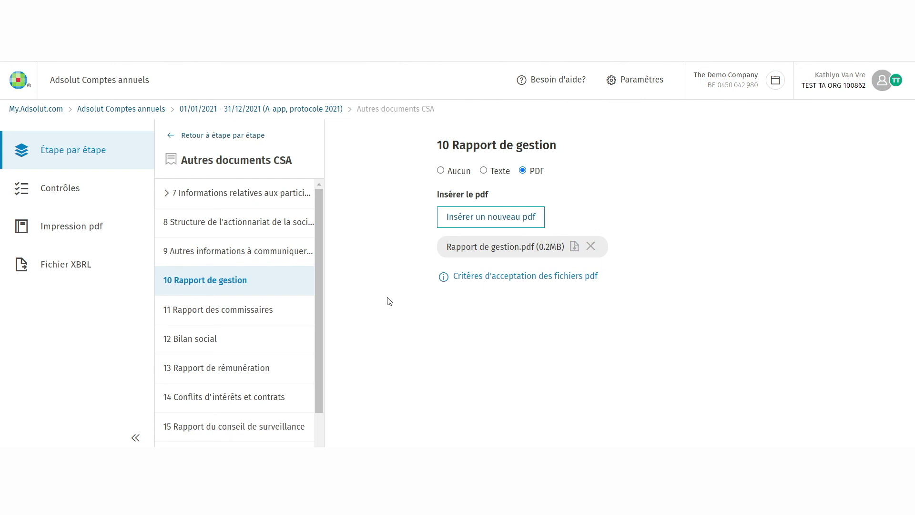
Create the XBRL file of the annual accounts, both saving it in the tax file "afsluiting 2021" and downloading it.
click(77, 231)
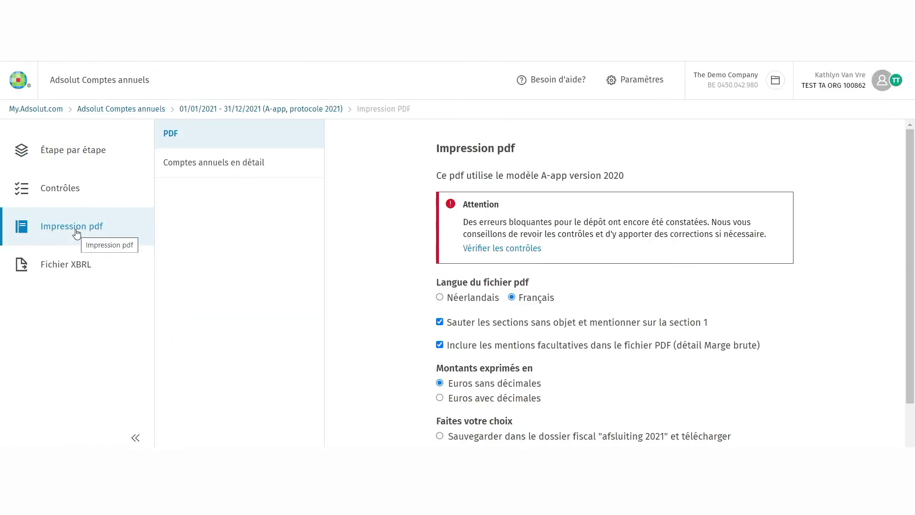
click(62, 264)
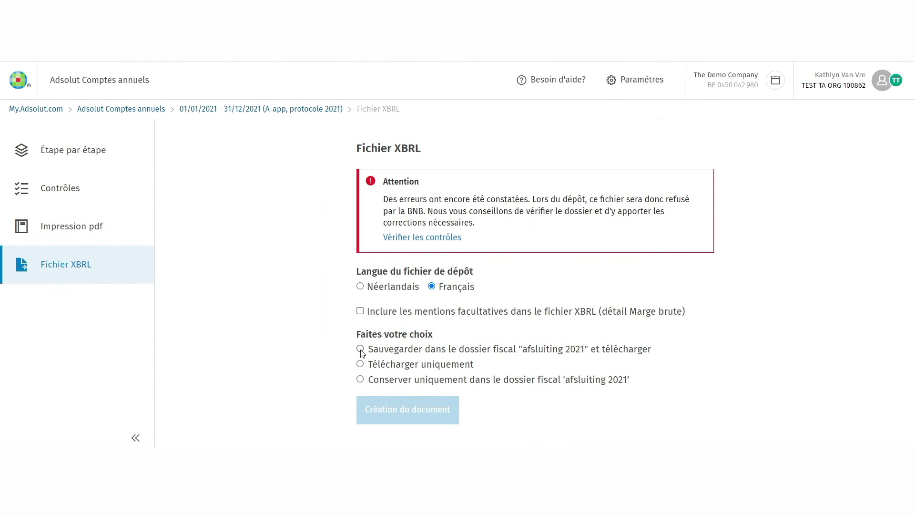
click(360, 349)
click(387, 409)
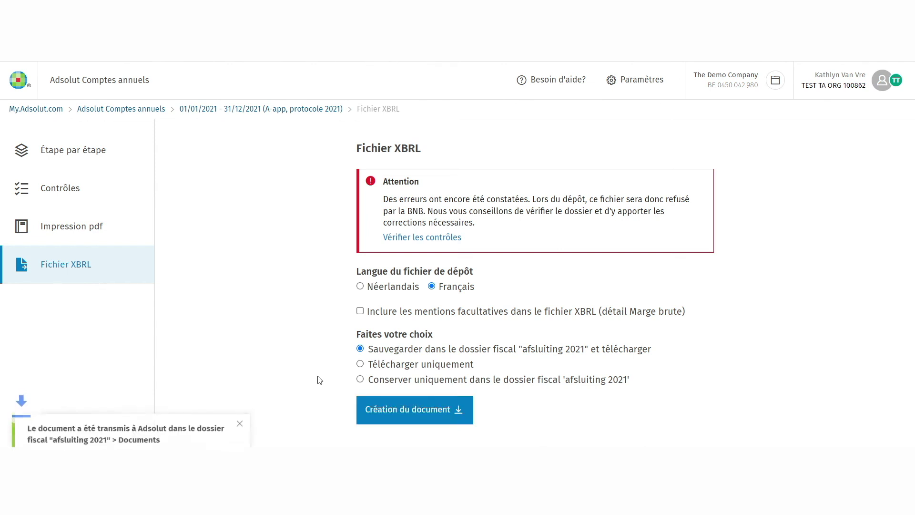
Create the PDF print of the annual accounts, both saving it in the tax file "afsluiting 2021" and downloading it.
click(98, 229)
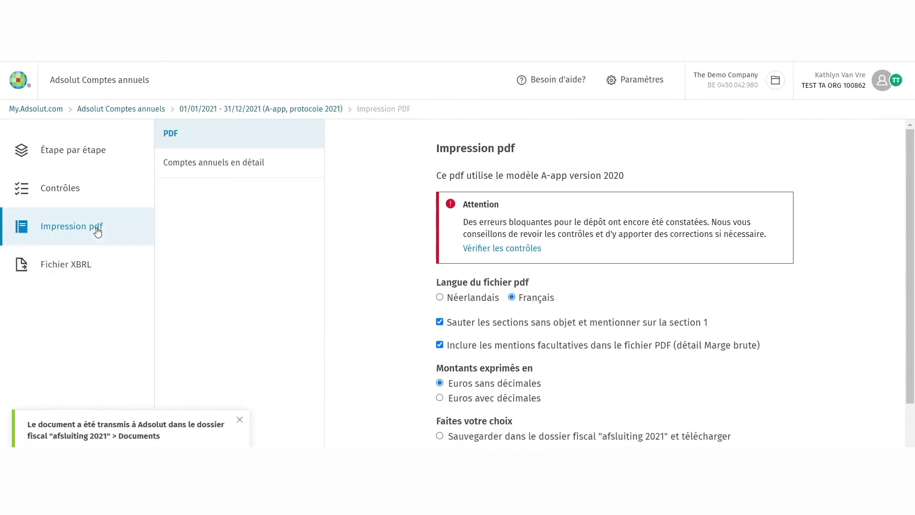
scroll(374, 328, down, 1)
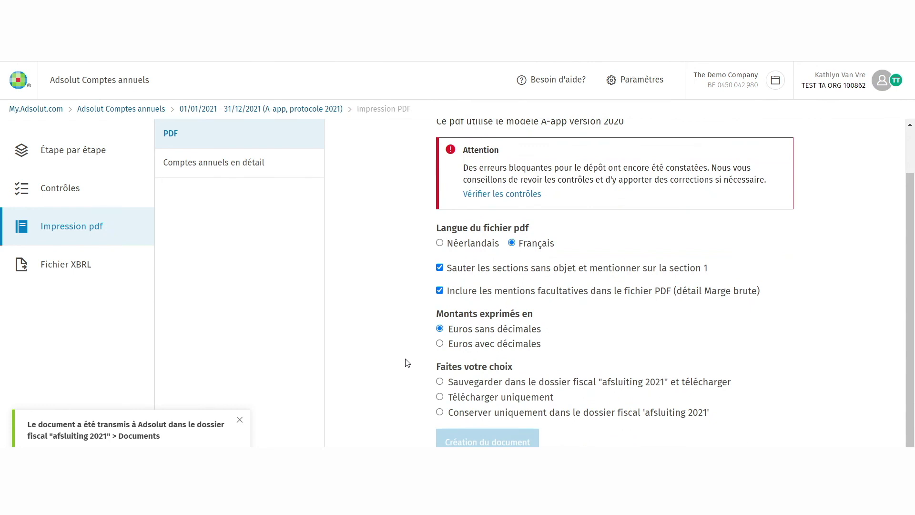
click(442, 382)
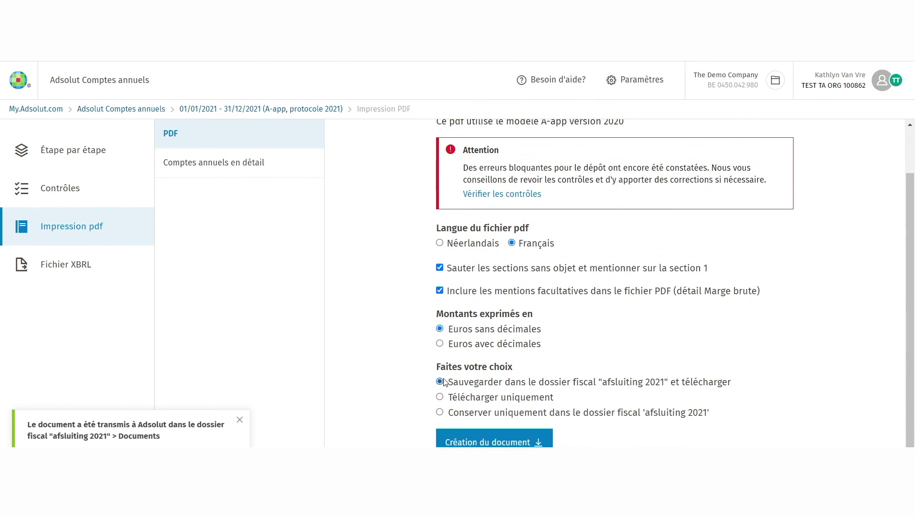
click(452, 444)
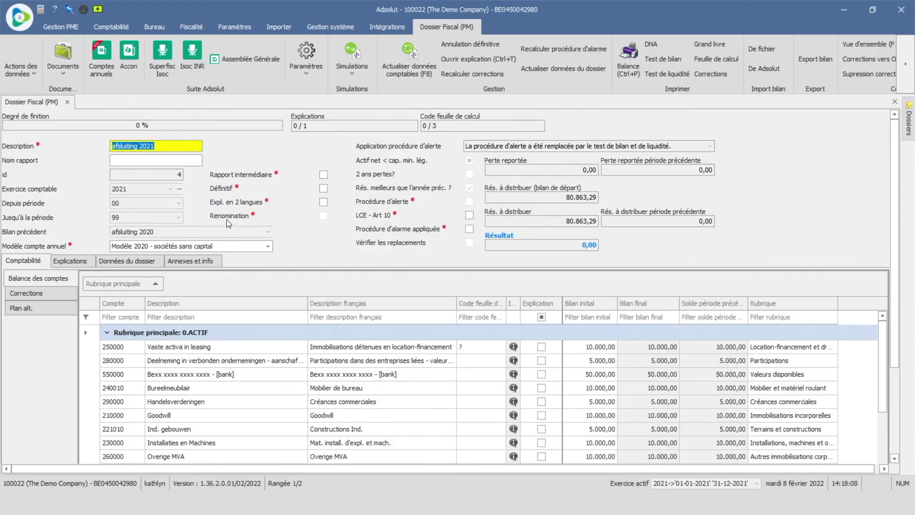
In the Adsolut desktop program, show the documents of tax file "afsluiting 2021" and examine the A-app PDF through its assets page.
click(63, 75)
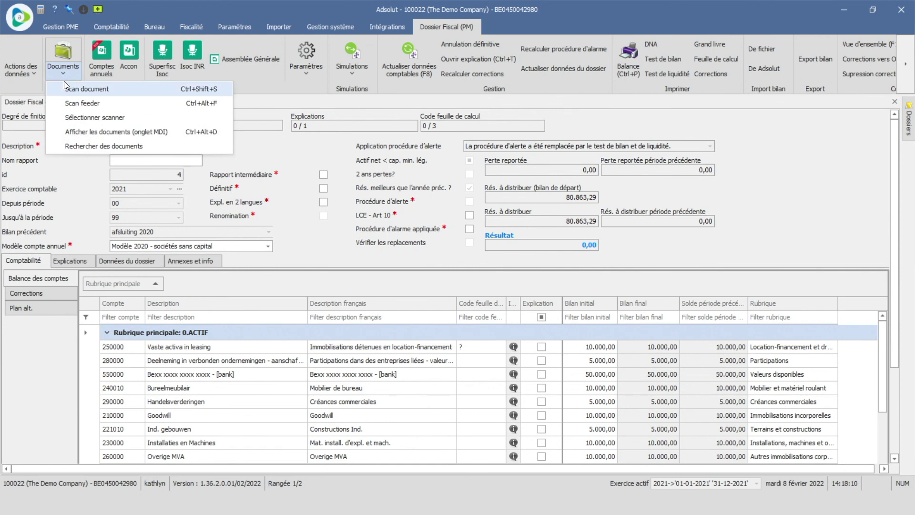
click(71, 131)
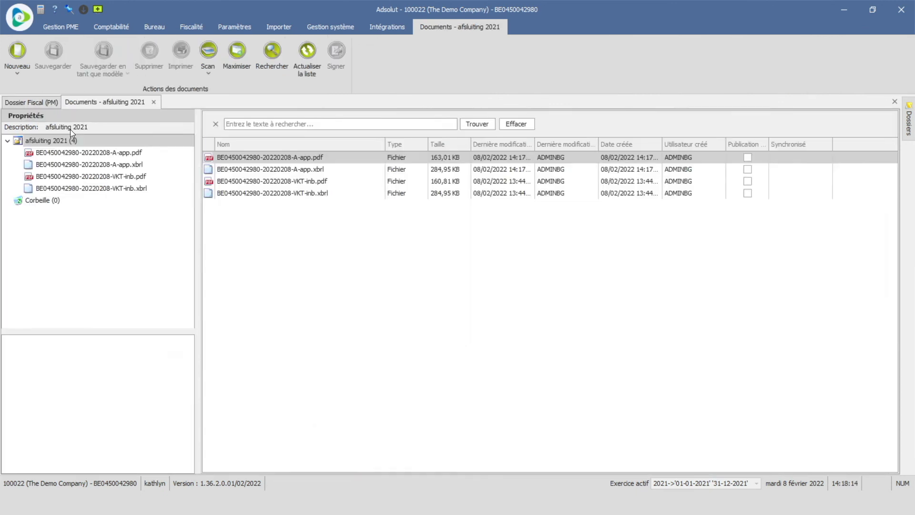
double_click(239, 160)
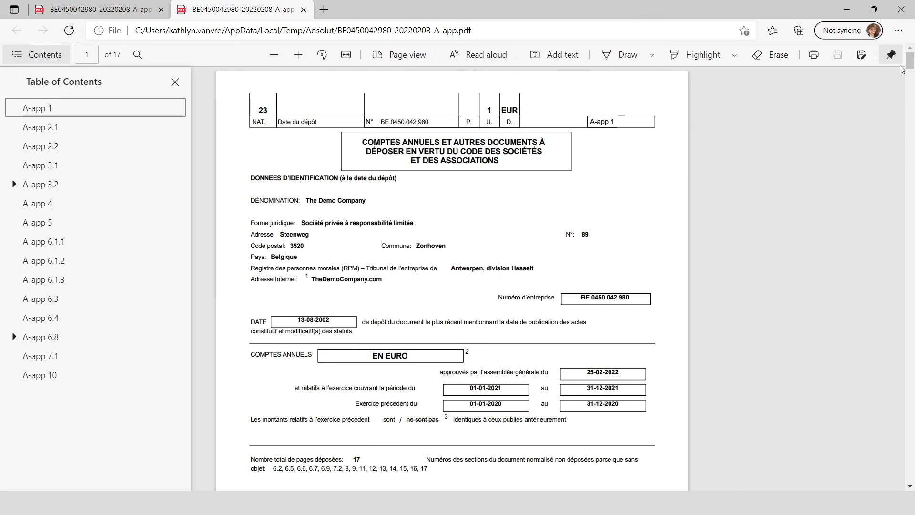
drag(910, 61, 898, 147)
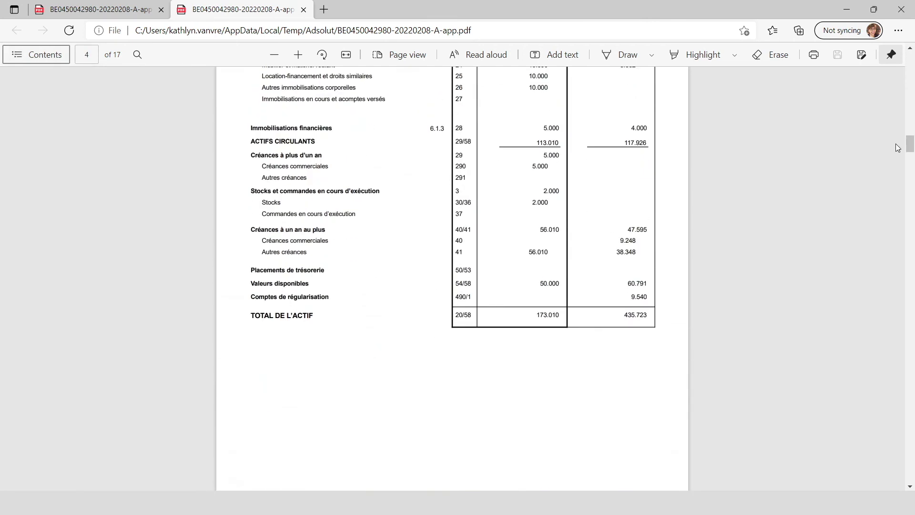